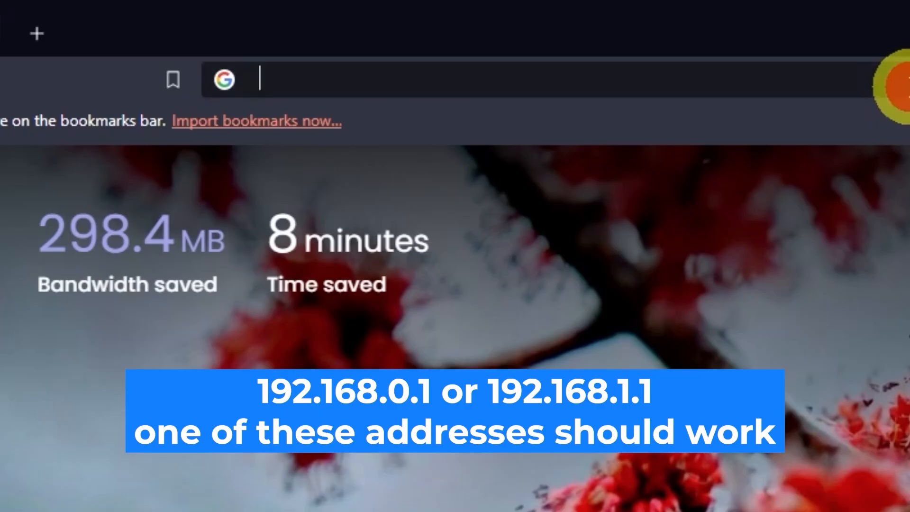
Open the router's web interface by going to the address 192.168.0.1 in the browser.
click(898, 84)
text(192.168.0.1)
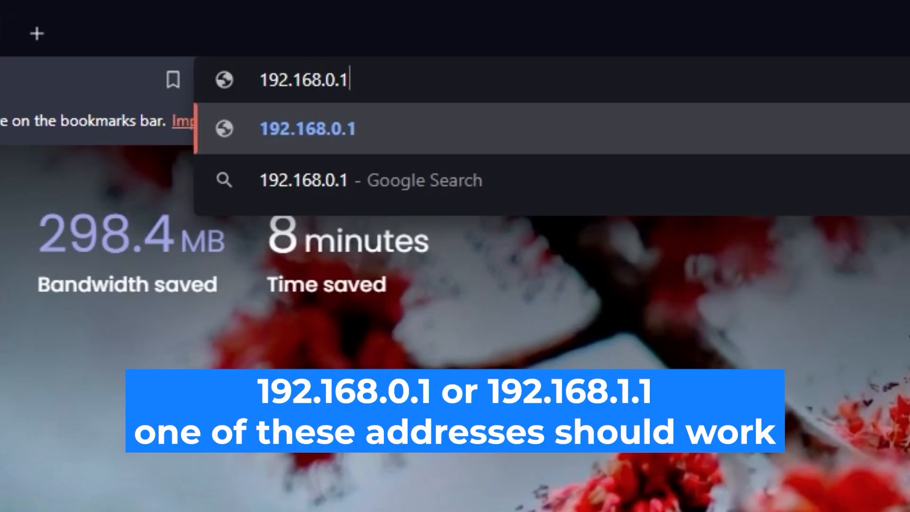
key(Return)
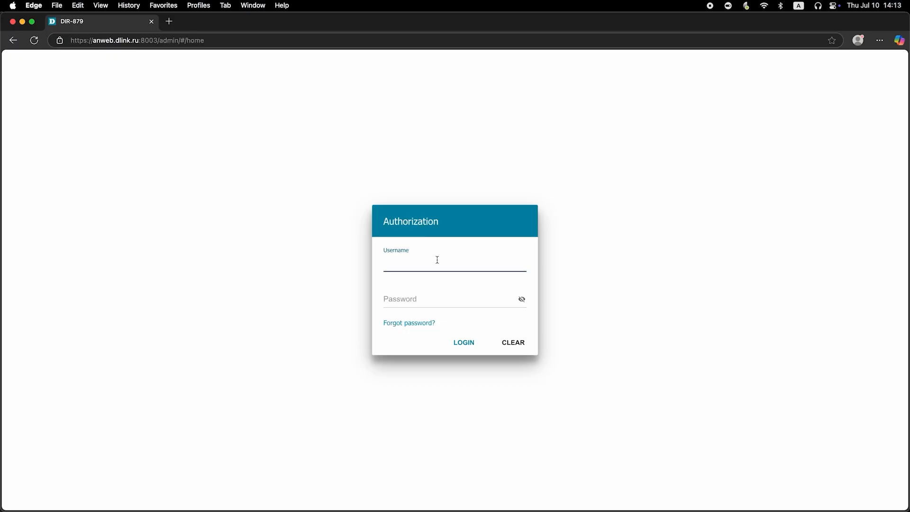
Log in to the router with username admin and the default password, revealing the password before submitting.
text(admin)
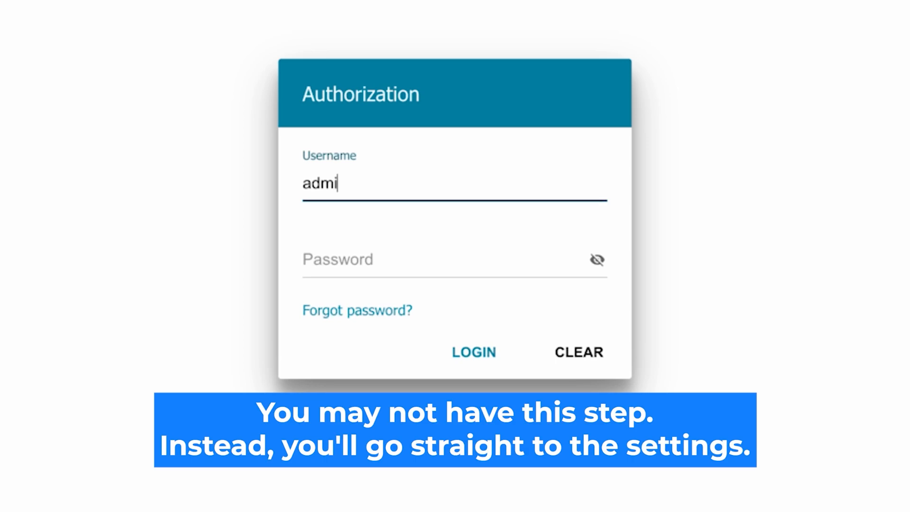
click(349, 260)
text(aassword)
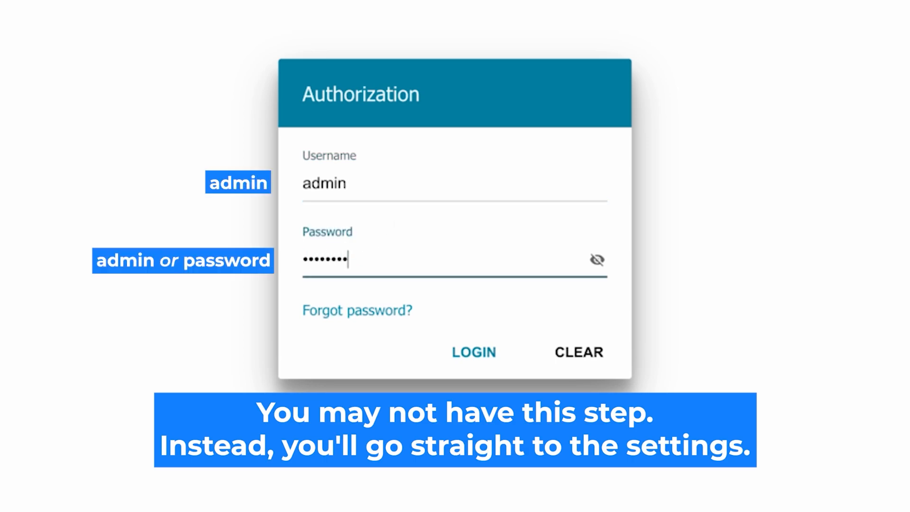
click(597, 259)
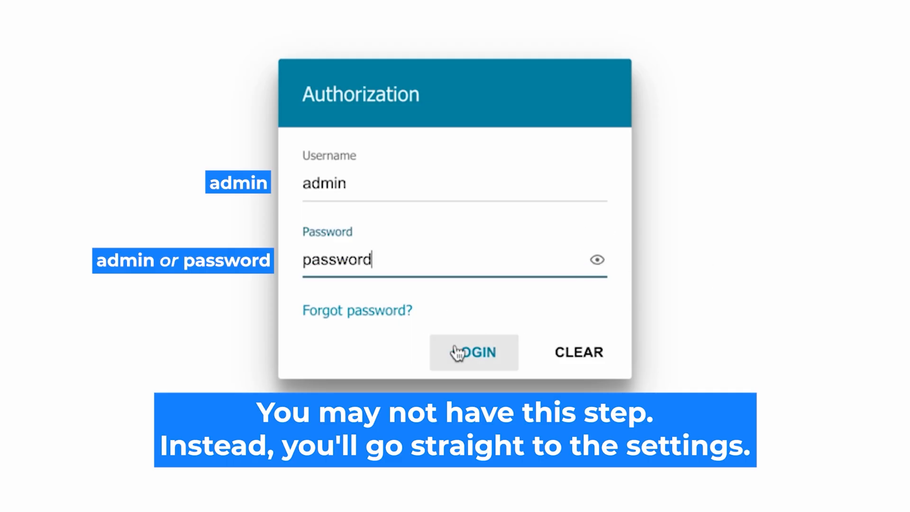
click(463, 351)
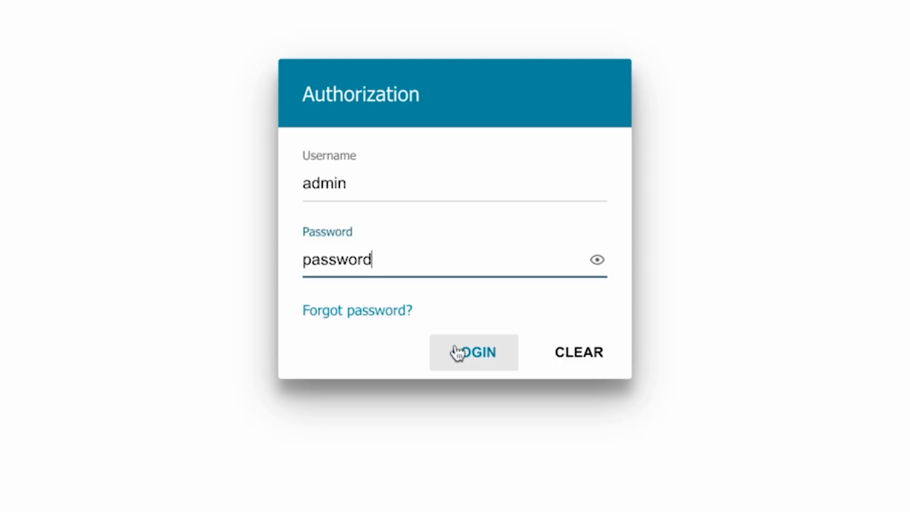
click(456, 350)
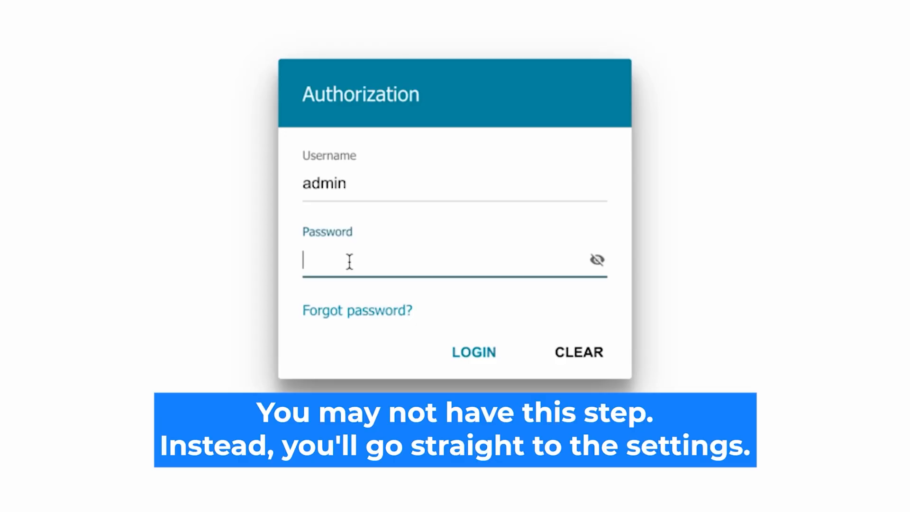
Re-enter the default router password, reveal it, and log in again.
text(•••••••)
text(d)
click(596, 260)
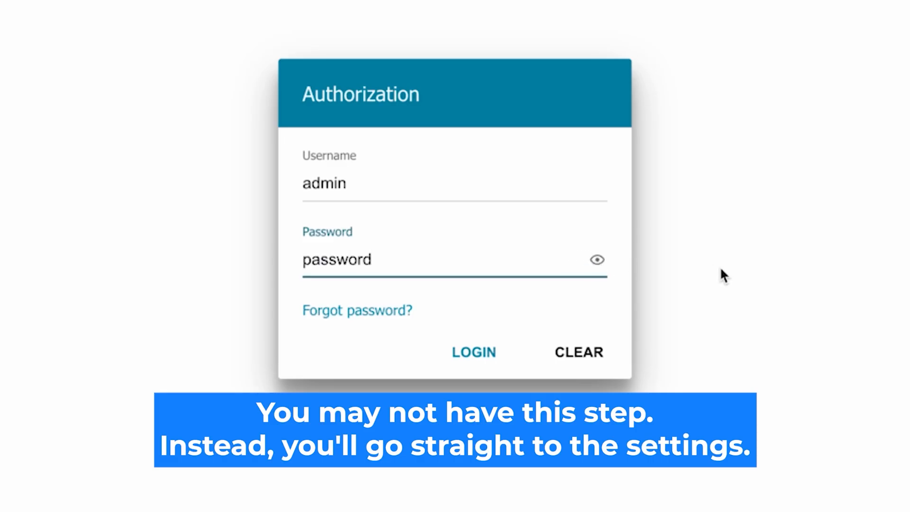
click(458, 351)
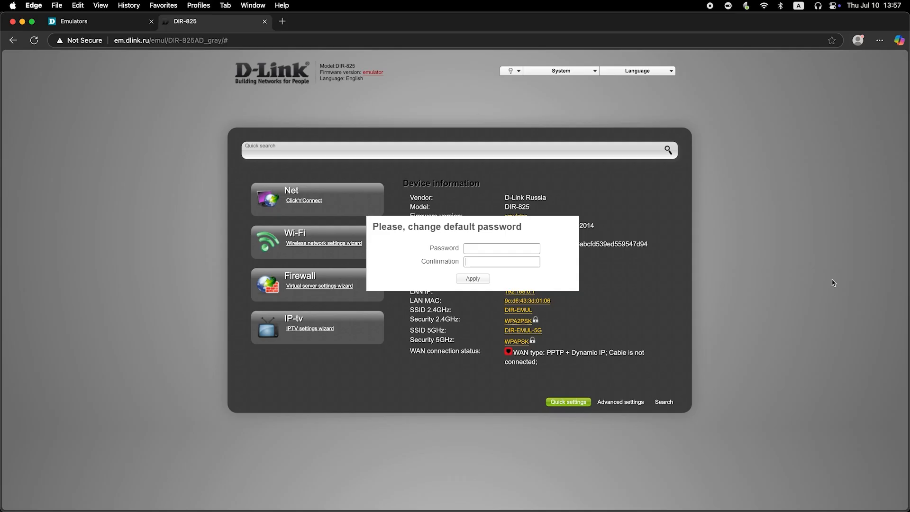
Set a new administrator password in both the password and confirmation fields and apply it.
click(522, 248)
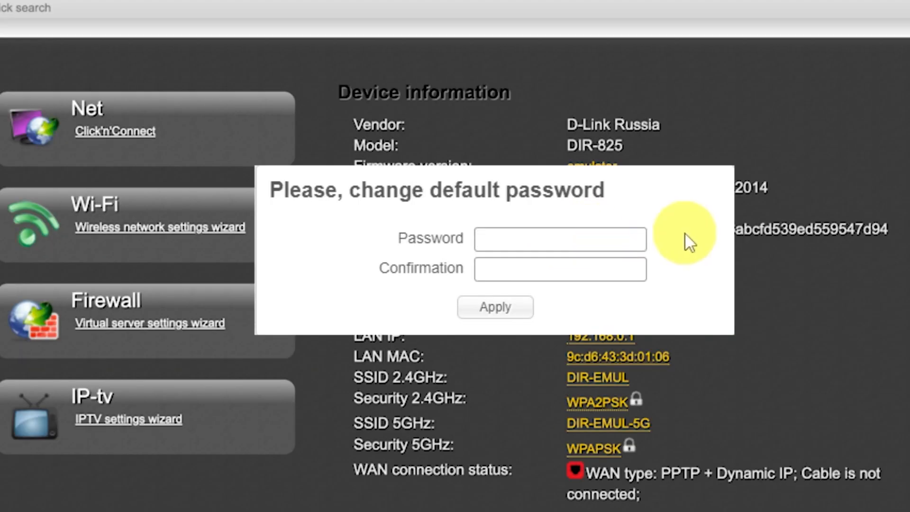
text(*********)
click(609, 265)
text(***)
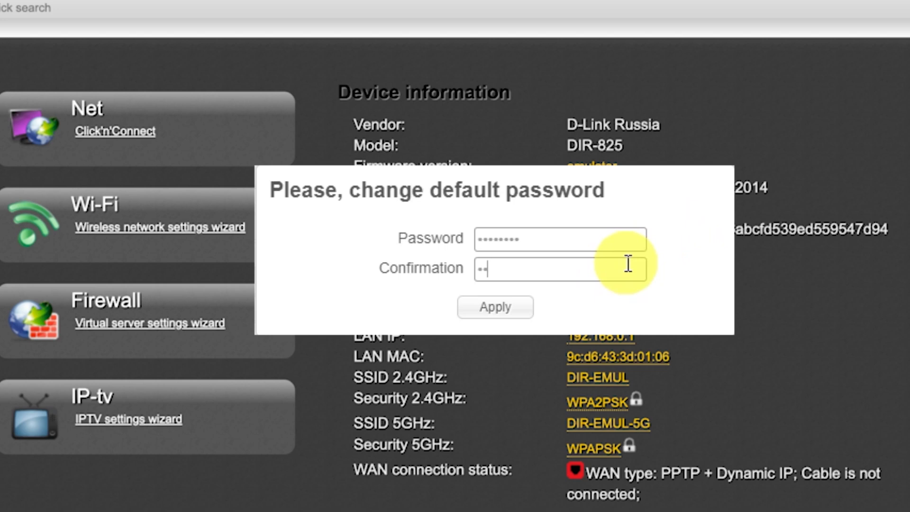
text(******)
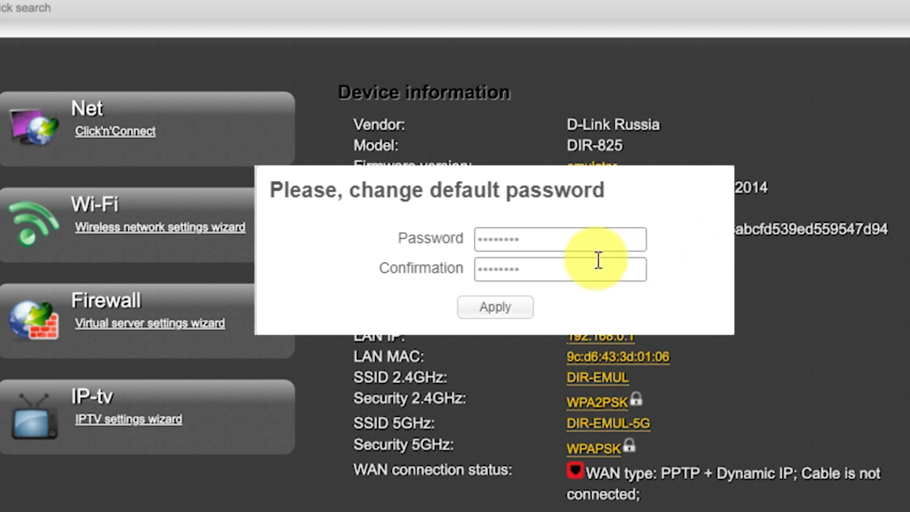
click(523, 310)
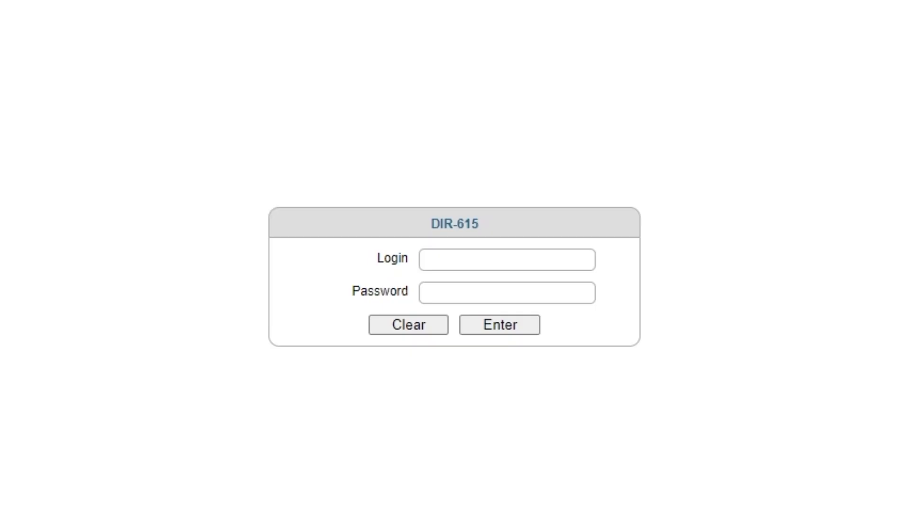
Enter admin as the login on the DIR-615 authorization page.
click(481, 259)
text(admin)
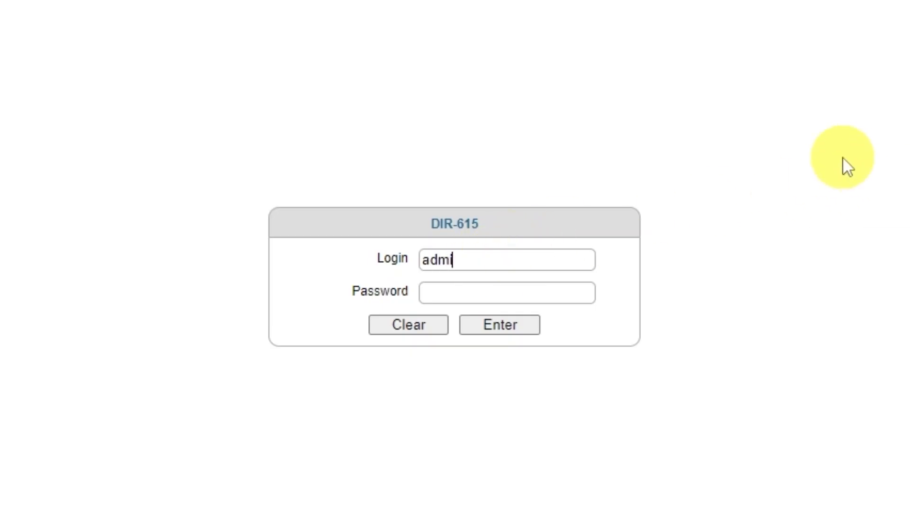
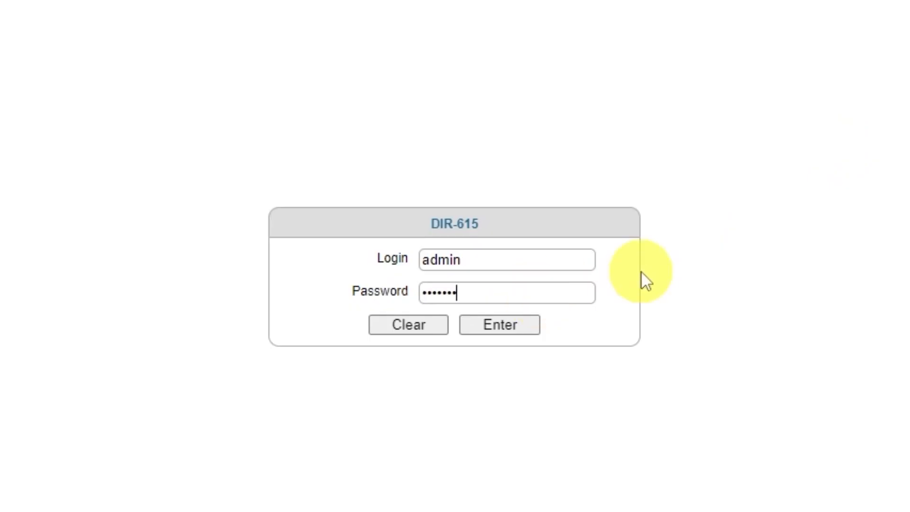
Submit the login to enter the router's web interface, then open the language list and keep English.
click(494, 328)
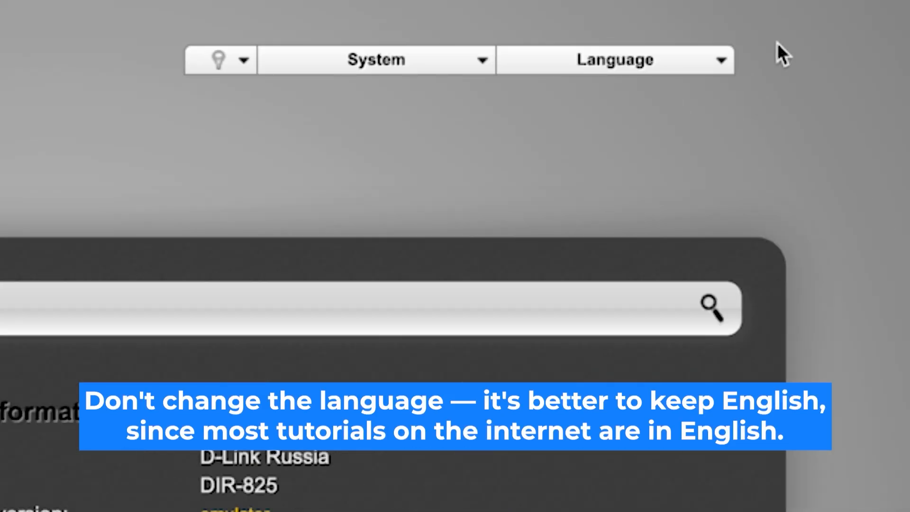
click(723, 59)
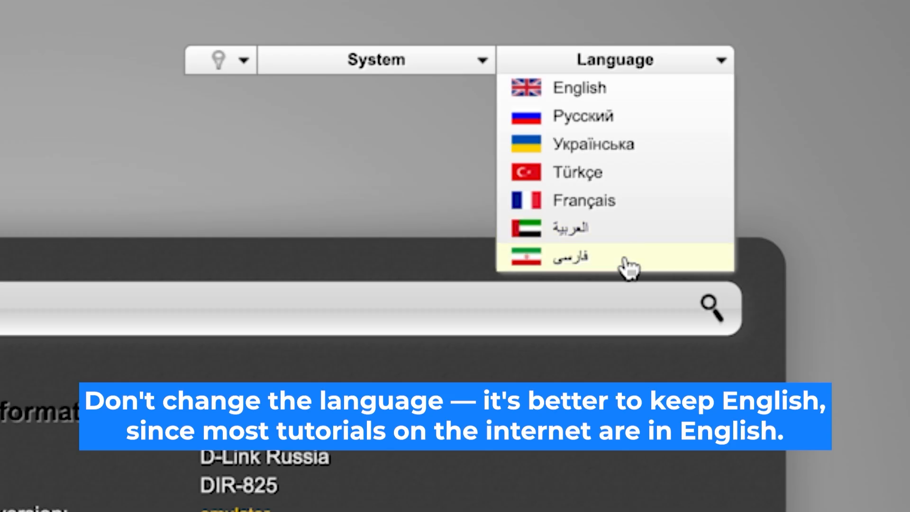
click(647, 100)
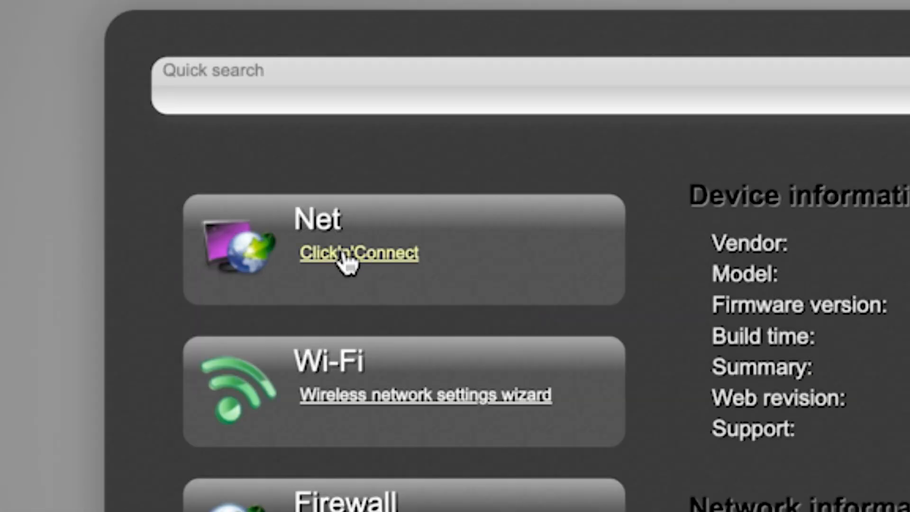
Start the Click'n'Connect wizard for the network and keep the provider set to Manually.
click(154, 145)
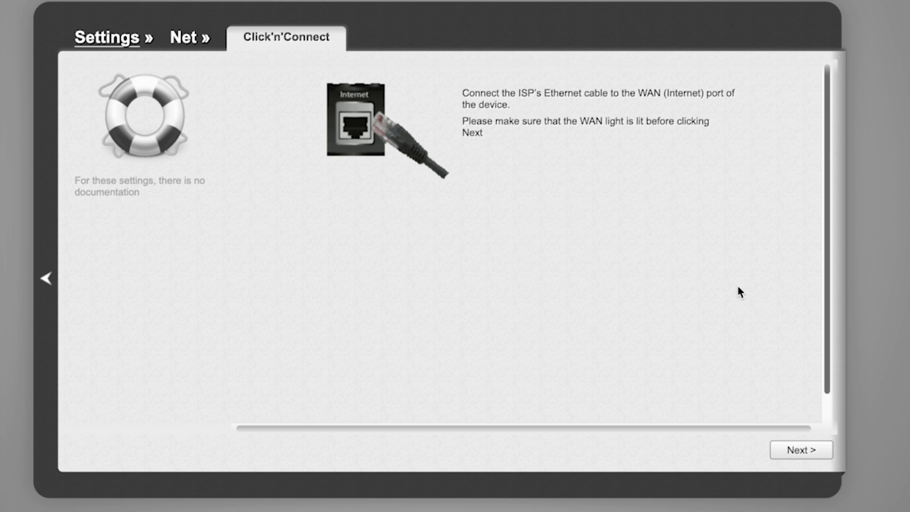
click(818, 454)
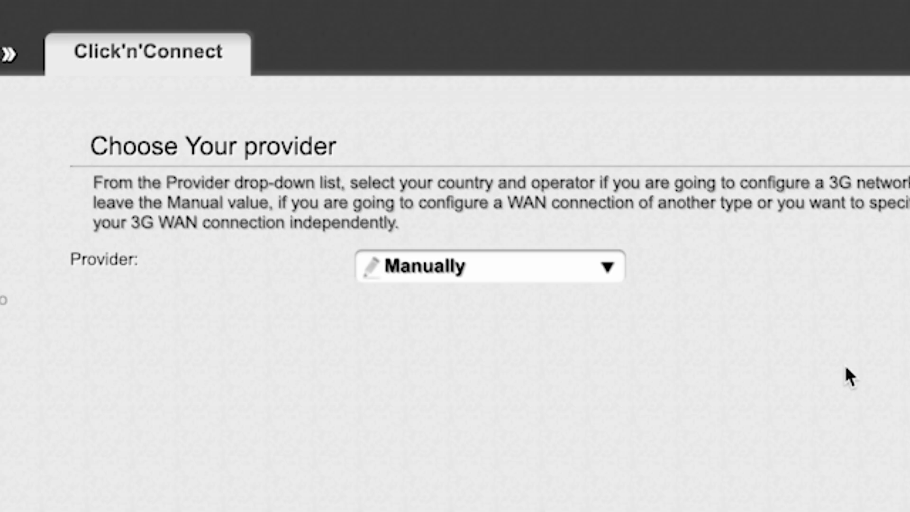
click(608, 267)
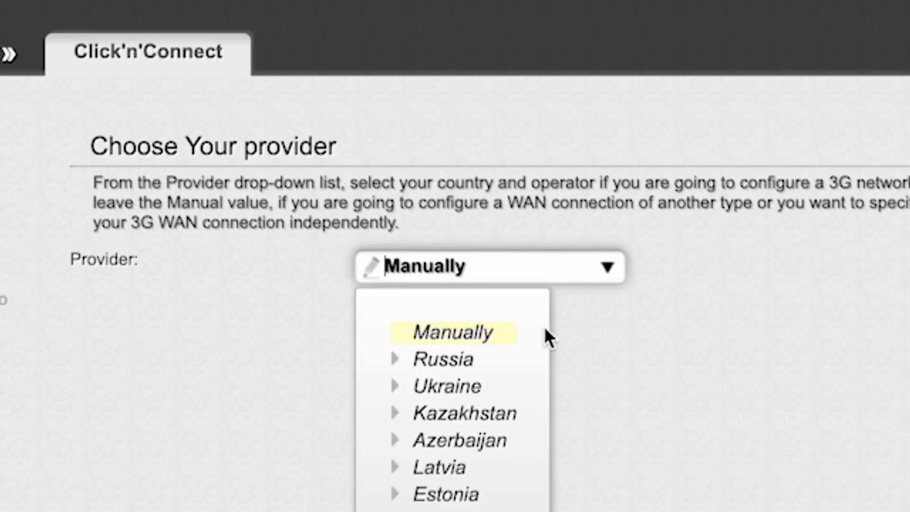
click(609, 269)
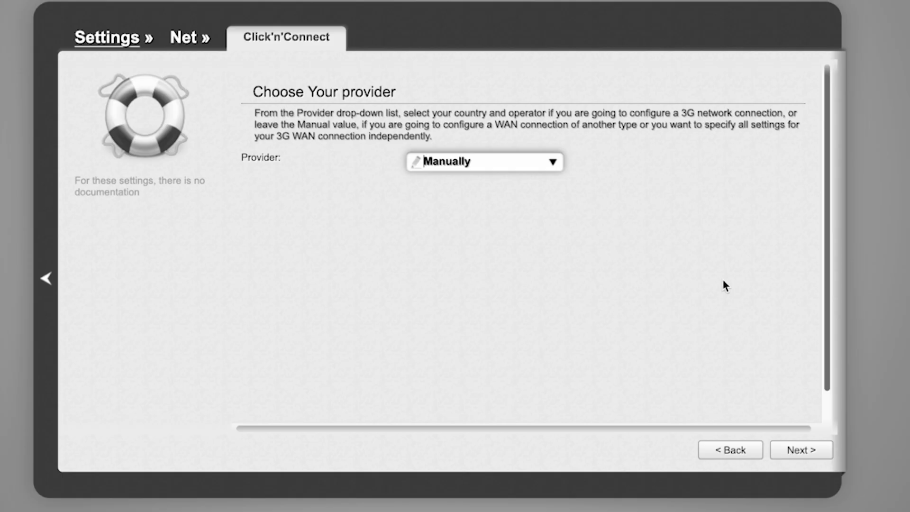
click(804, 450)
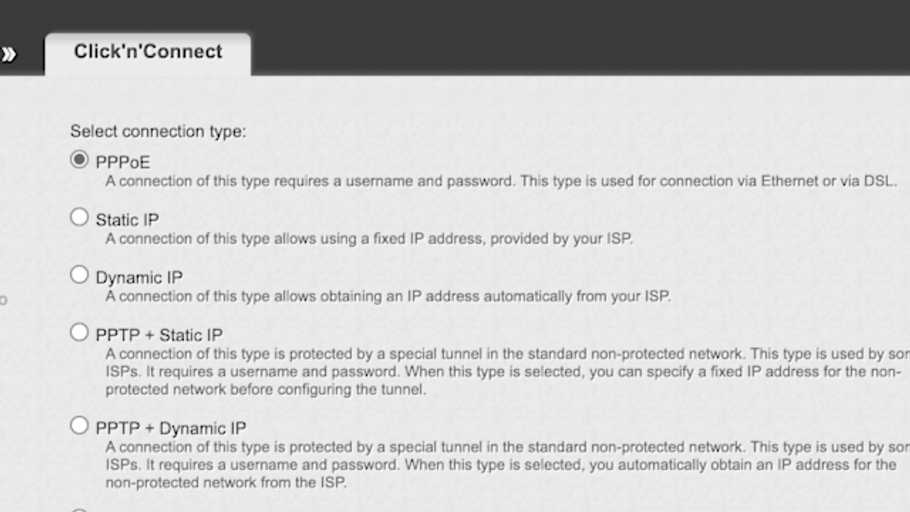
Choose Dynamic IP as the internet connection type and continue.
scroll(455, 294, down, 3)
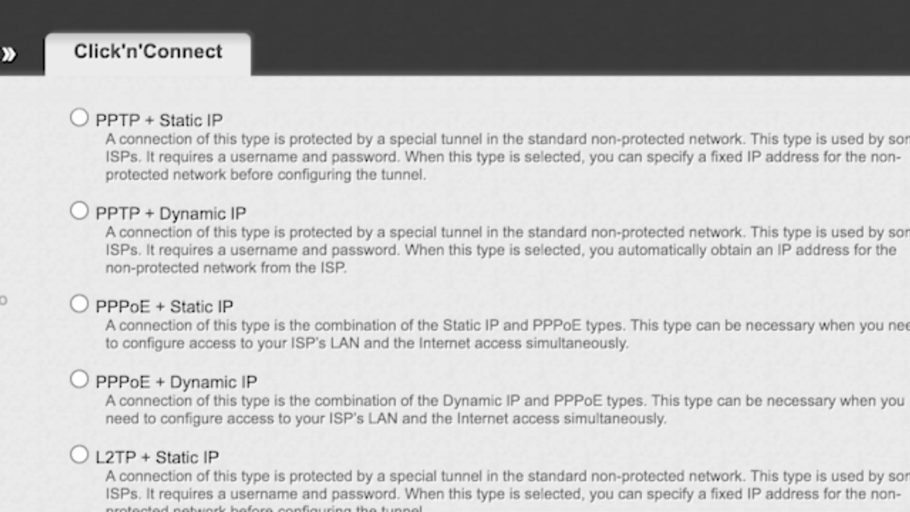
scroll(455, 294, down, 3)
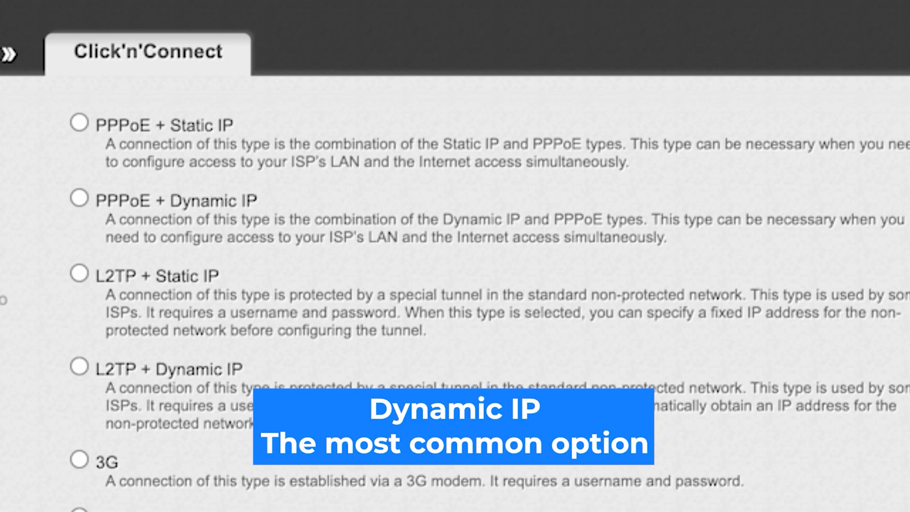
scroll(455, 293, up, 6)
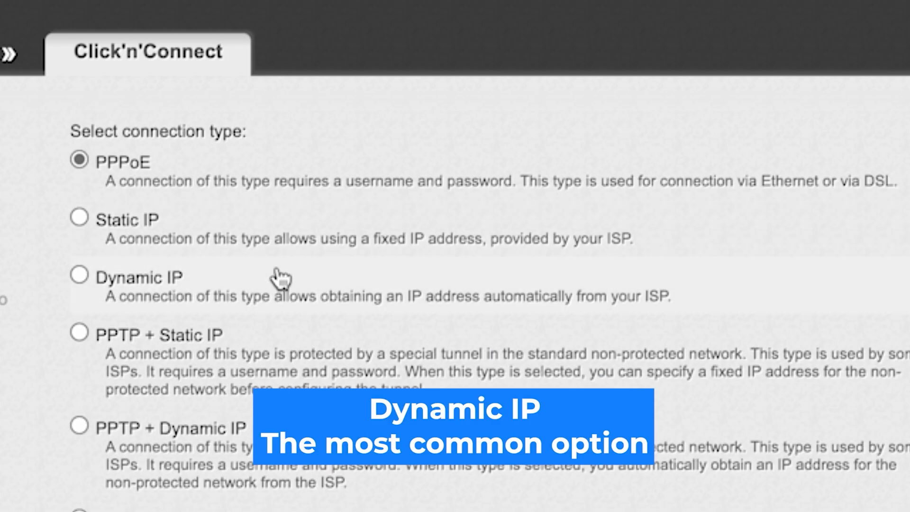
click(79, 275)
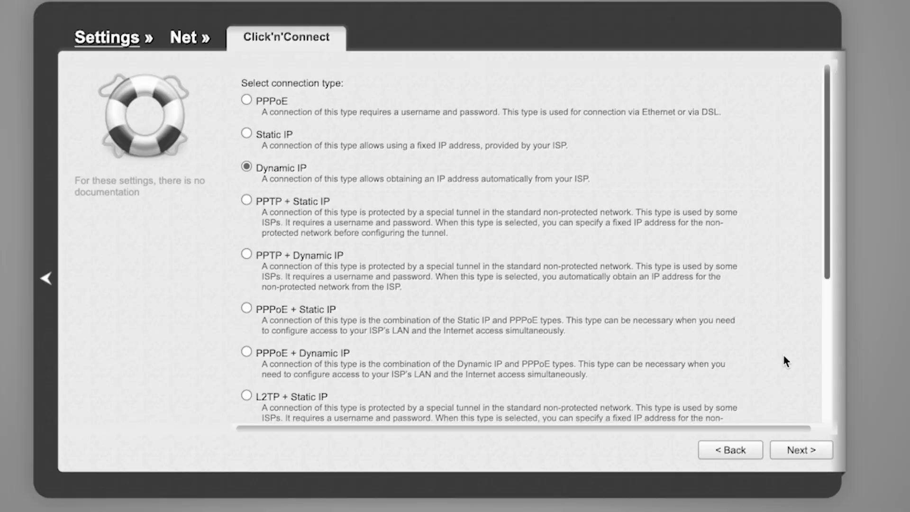
click(805, 454)
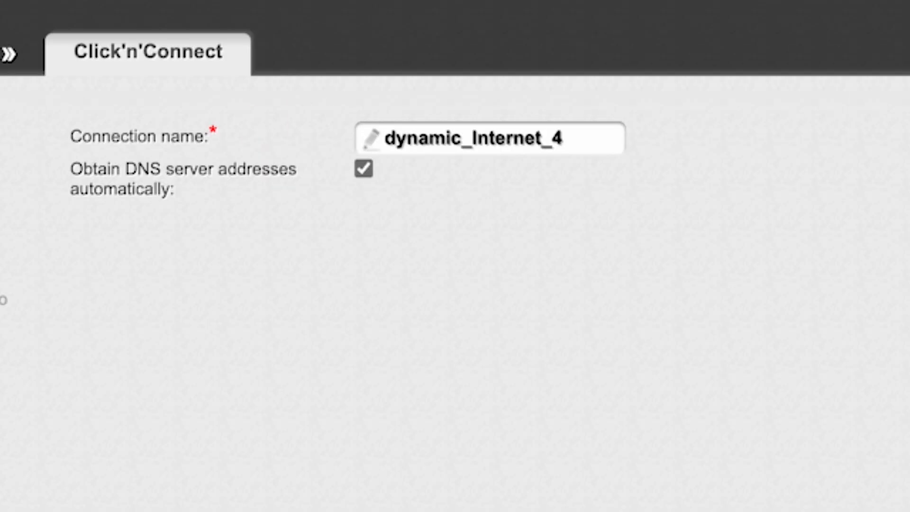
Keep the connection name dynamic_Internet_4 with automatic DNS addresses and proceed.
click(563, 138)
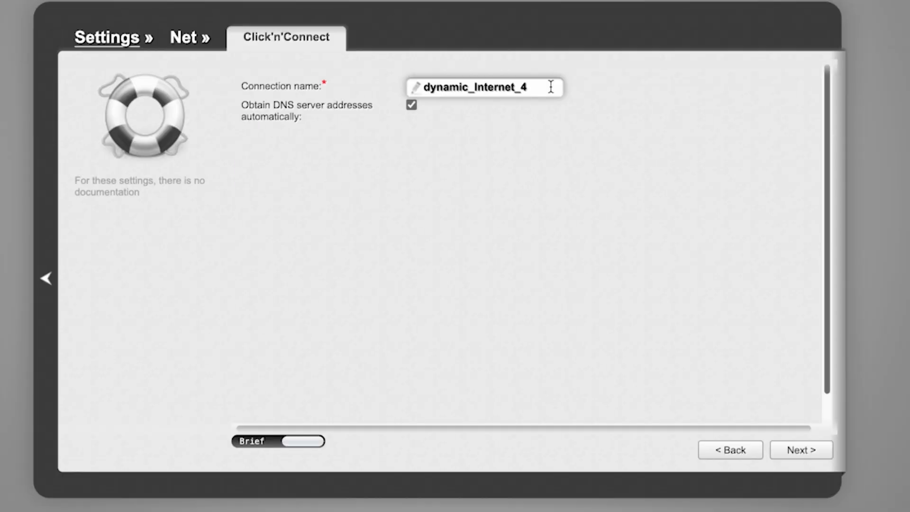
click(740, 340)
click(794, 451)
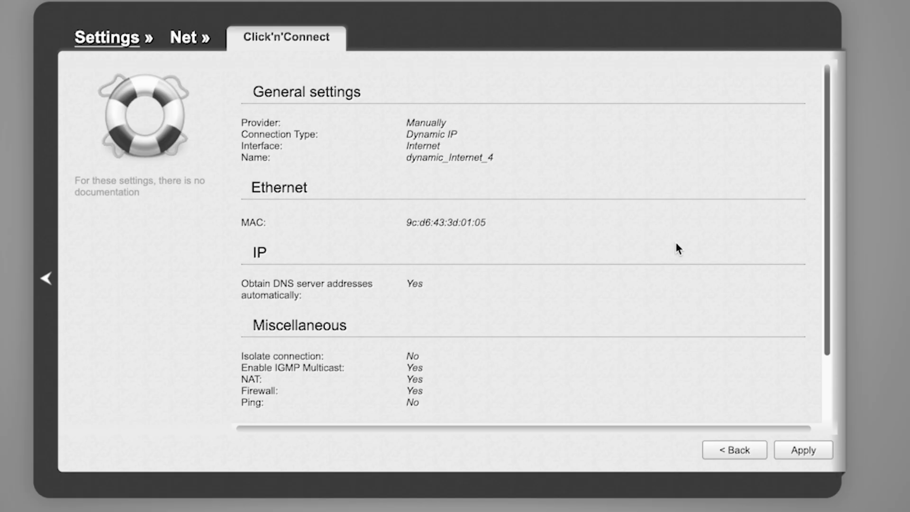
Review the connection summary and apply it, confirming removal of the existing connection.
scroll(677, 243, down, 3)
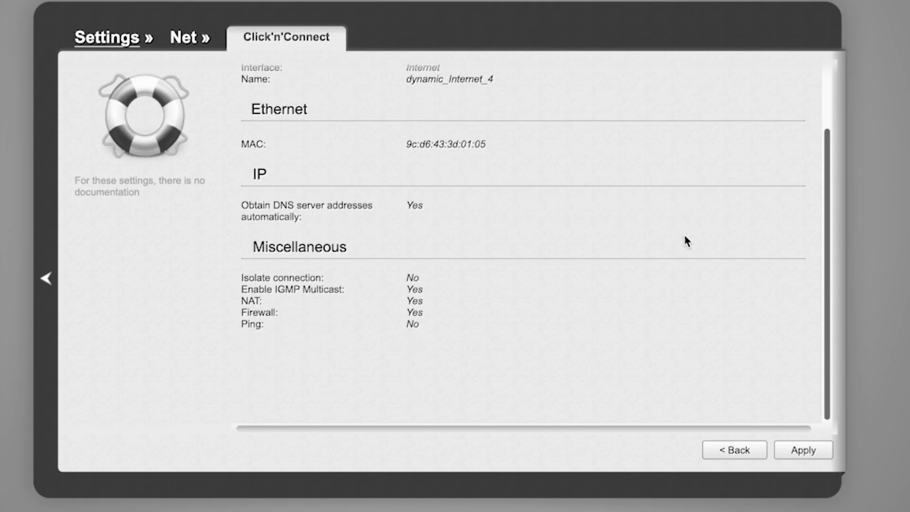
scroll(685, 236, up, 3)
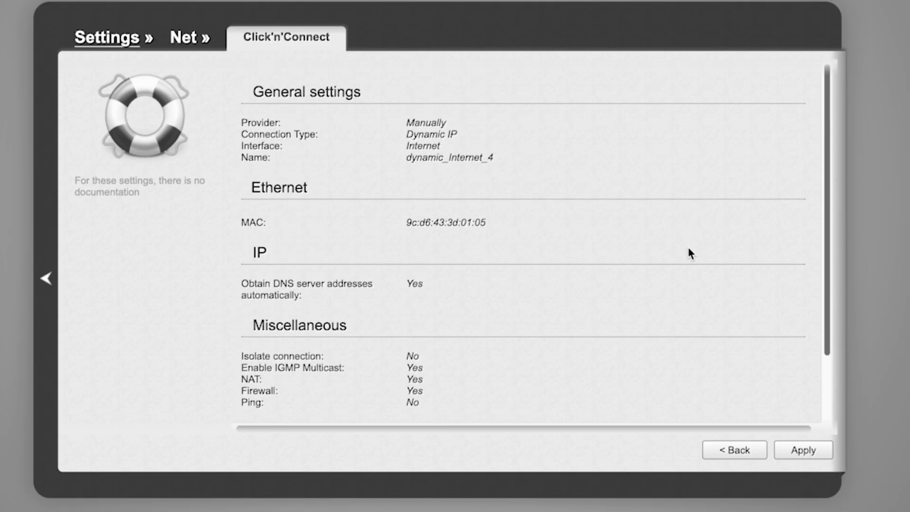
click(801, 451)
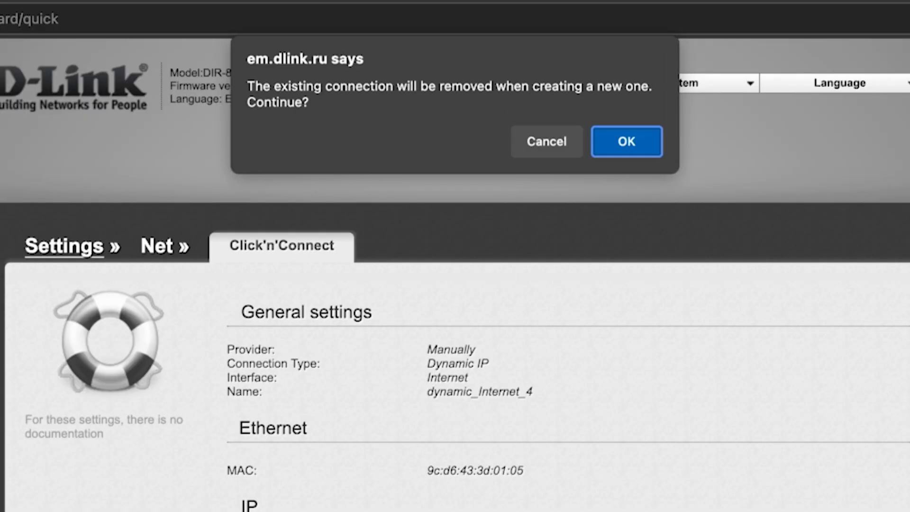
click(636, 143)
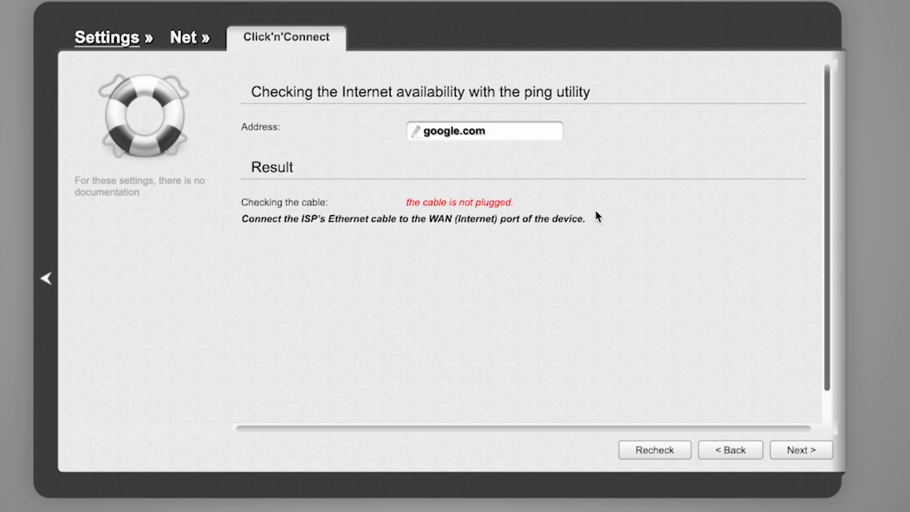
Skip past the internet availability check and keep Access point as the wireless mode.
click(803, 455)
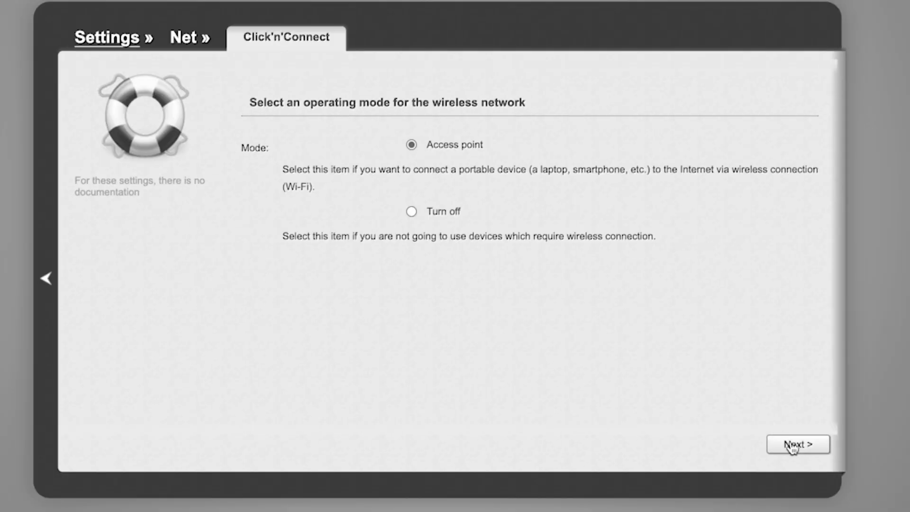
click(791, 446)
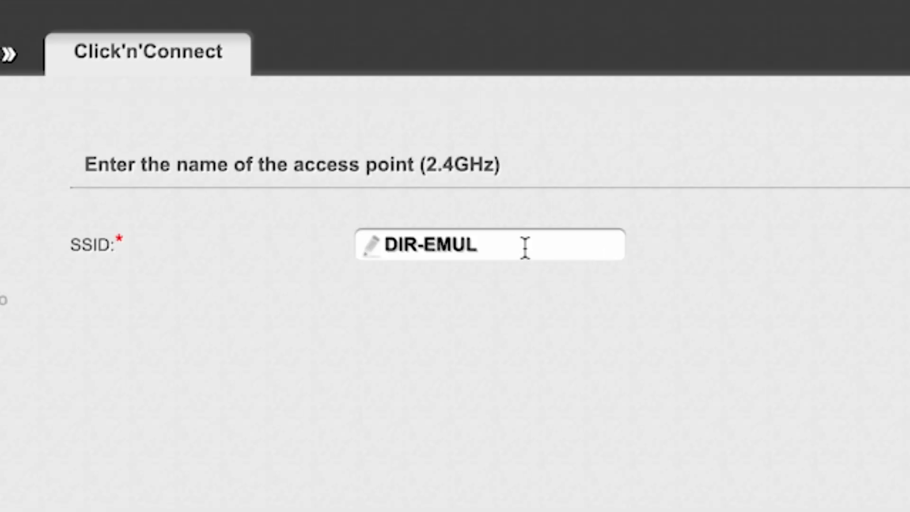
Keep DIR-EMUL as the 2.4 GHz access point name and continue.
click(504, 152)
drag(386, 244, 527, 240)
click(764, 249)
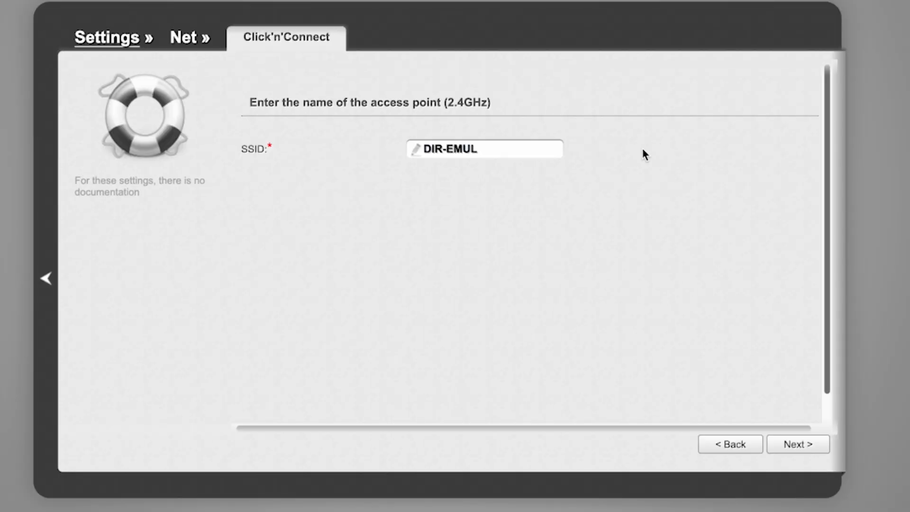
click(800, 446)
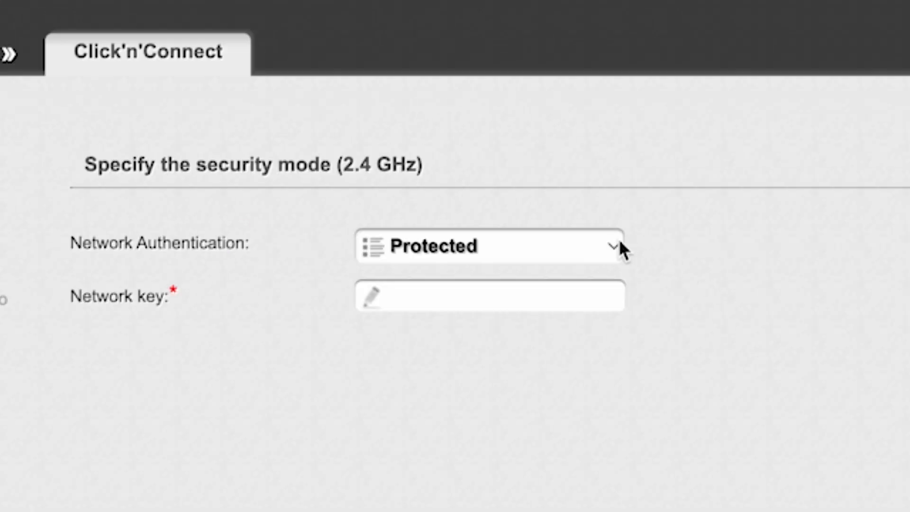
Set the 2.4 GHz network authentication to Protected, enter the Wi-Fi network key, and continue.
click(616, 243)
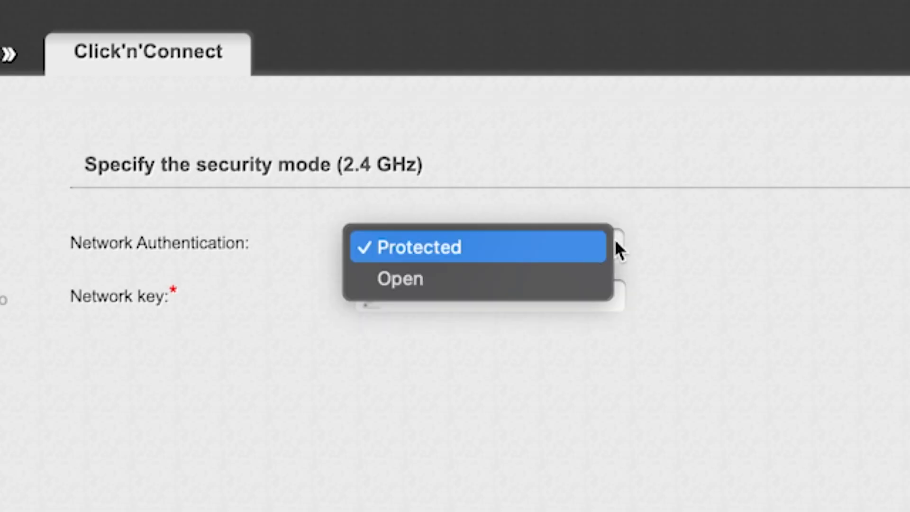
click(480, 246)
click(501, 298)
text(123456789)
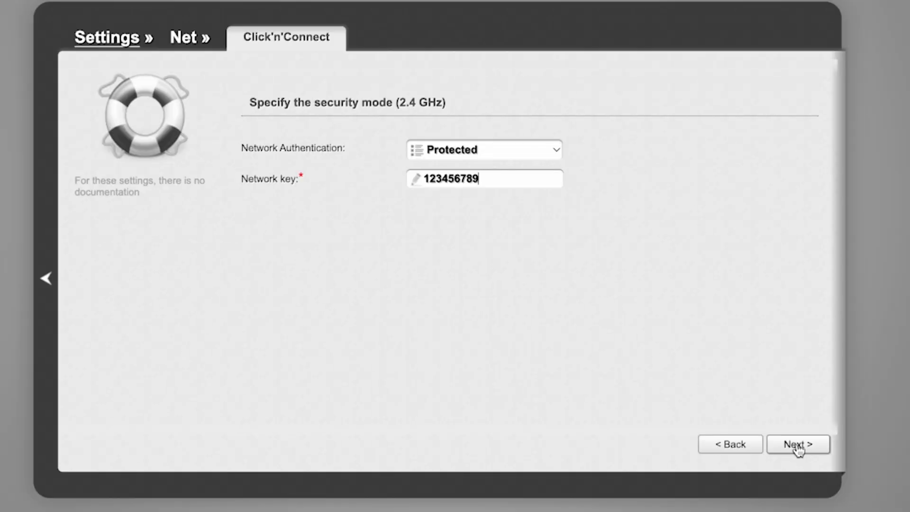
click(798, 445)
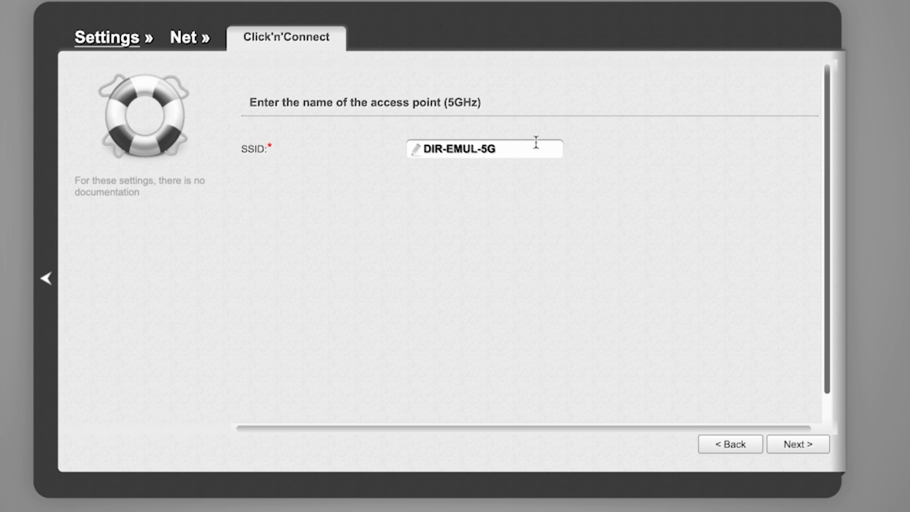
Keep DIR-EMUL-5G as the 5 GHz name, set Protected authentication with the Wi-Fi network key, and continue.
click(798, 446)
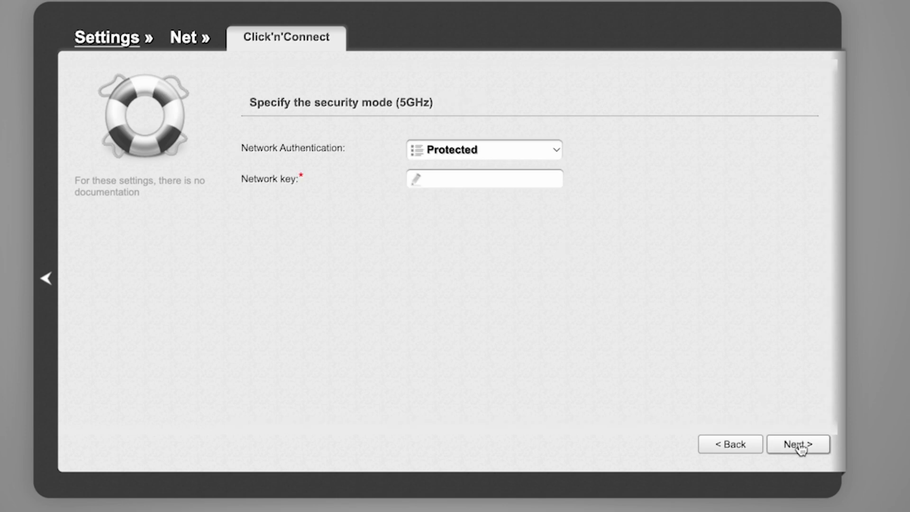
click(492, 150)
click(465, 151)
click(467, 179)
text(123456789)
click(796, 448)
Review the wireless settings summary and apply it.
scroll(658, 258, down, 2)
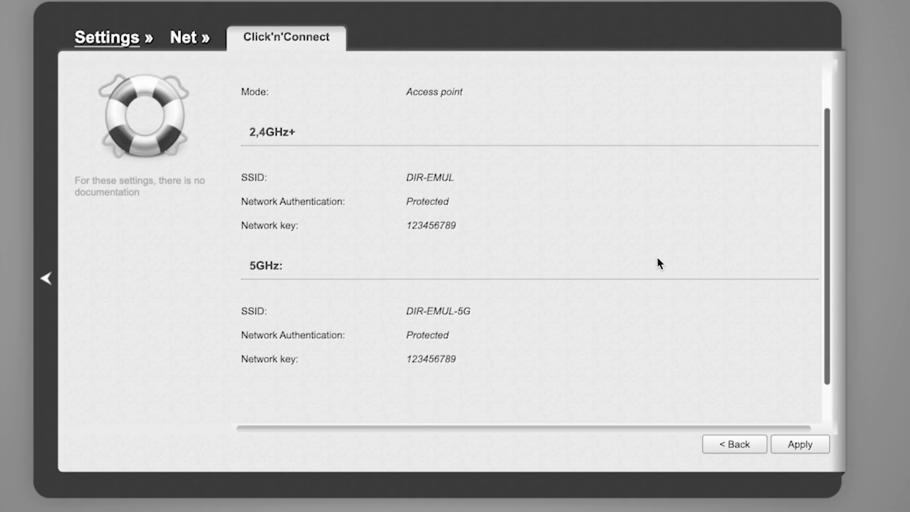
scroll(656, 261, up, 2)
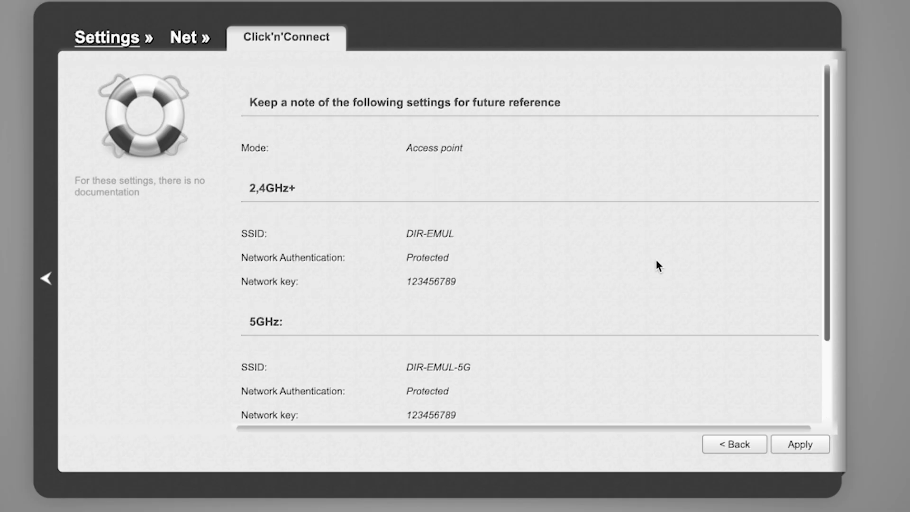
scroll(657, 261, down, 2)
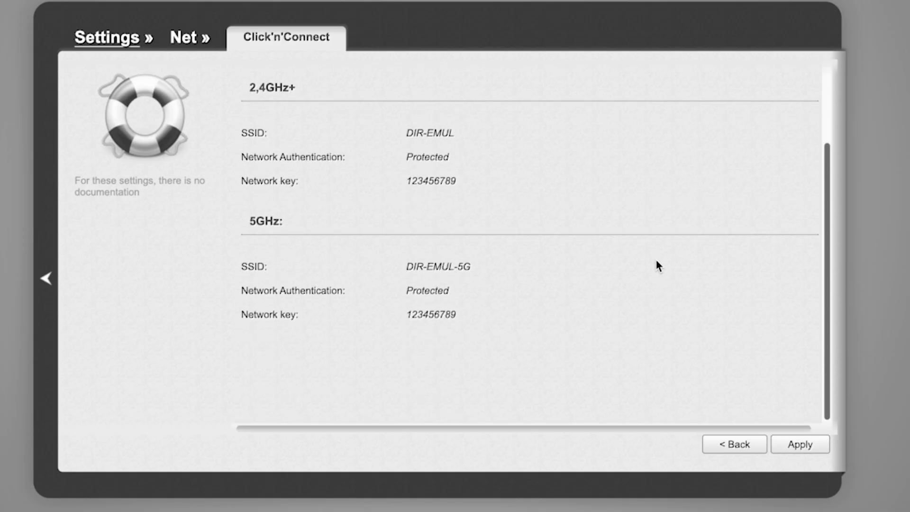
click(808, 445)
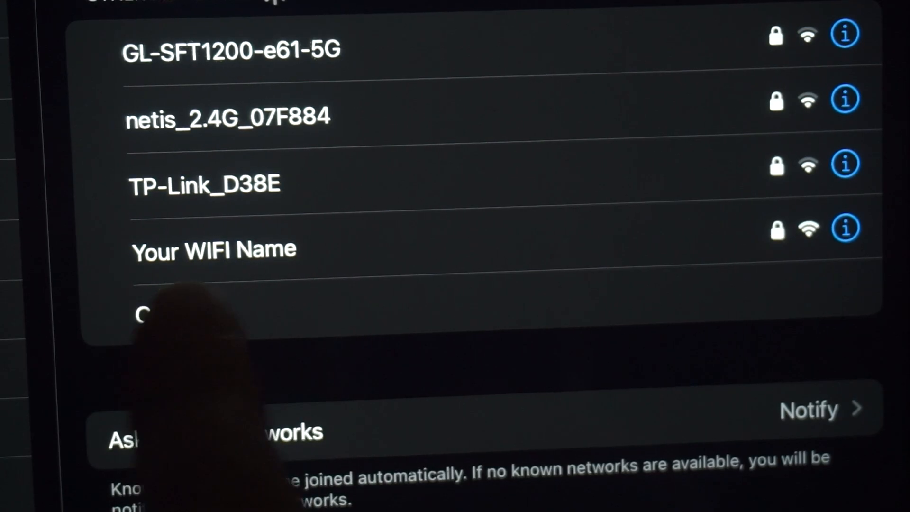
Skip the IPTV port configuration step of the wizard.
click(213, 250)
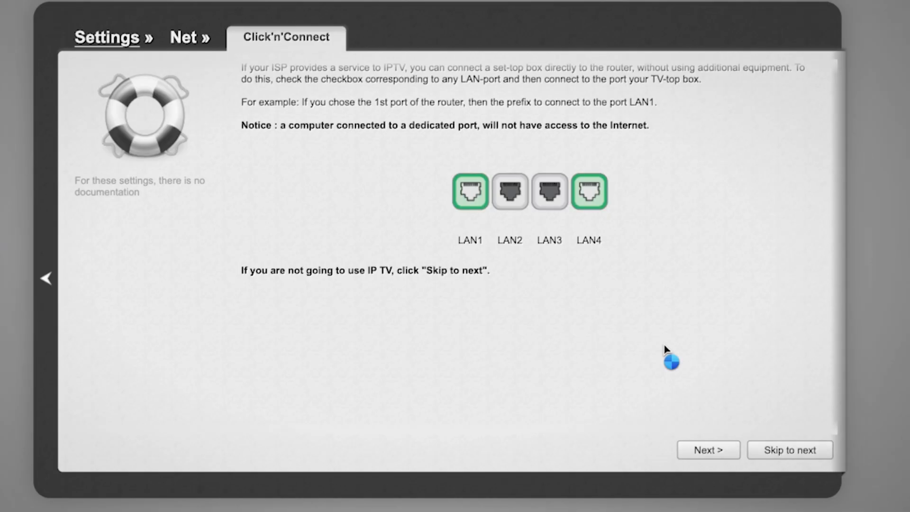
scroll(665, 347, down, 1)
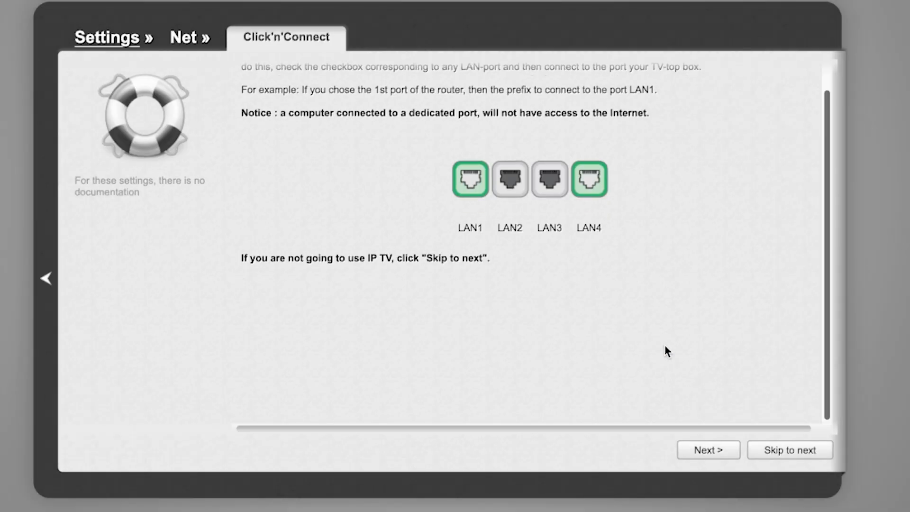
scroll(665, 346, up, 1)
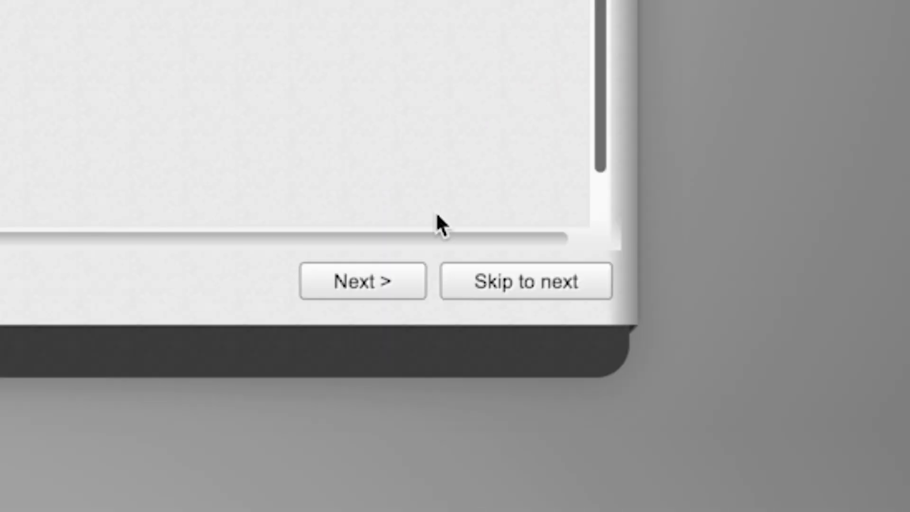
click(502, 284)
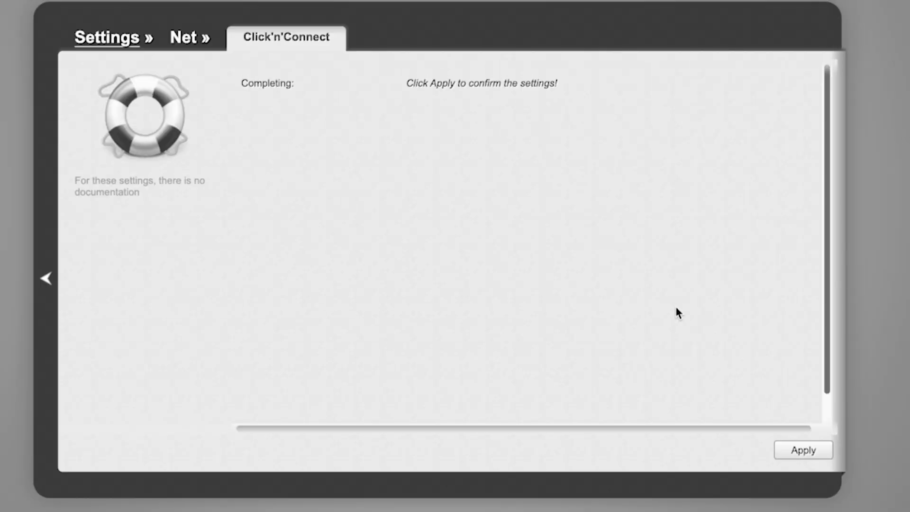
Apply the completed wizard settings and acknowledge the setup completion notice.
click(806, 451)
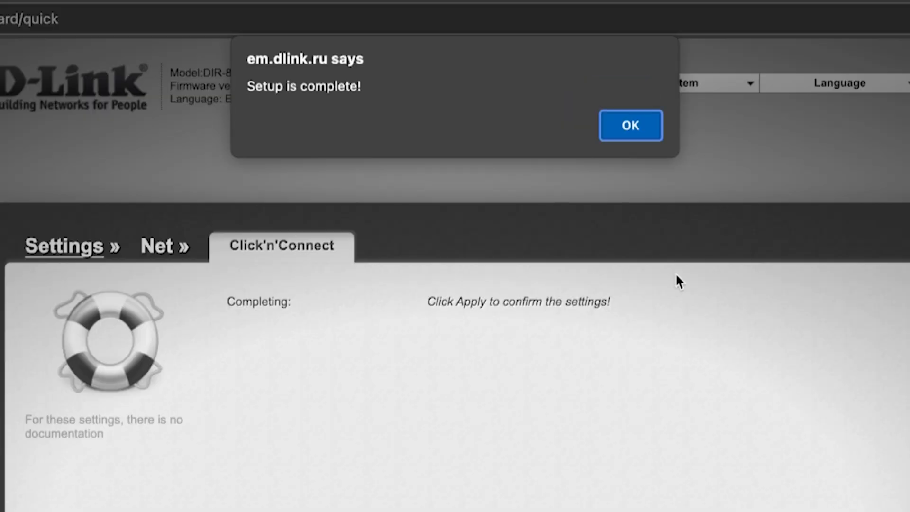
click(651, 131)
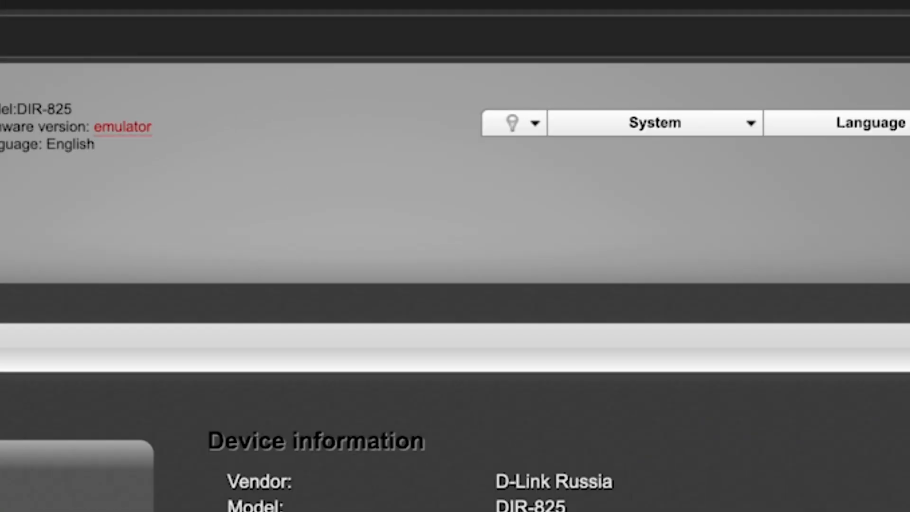
Save all changes and reboot the router, confirming the reboot.
click(750, 126)
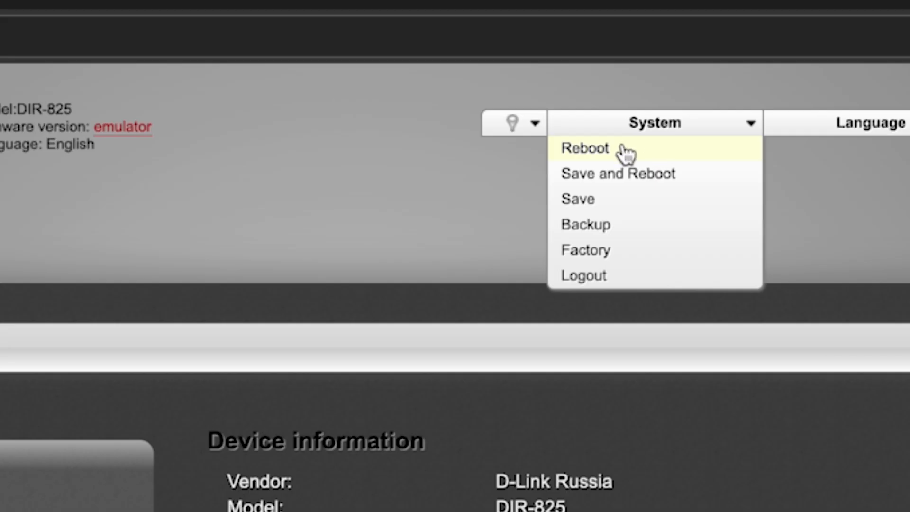
click(648, 176)
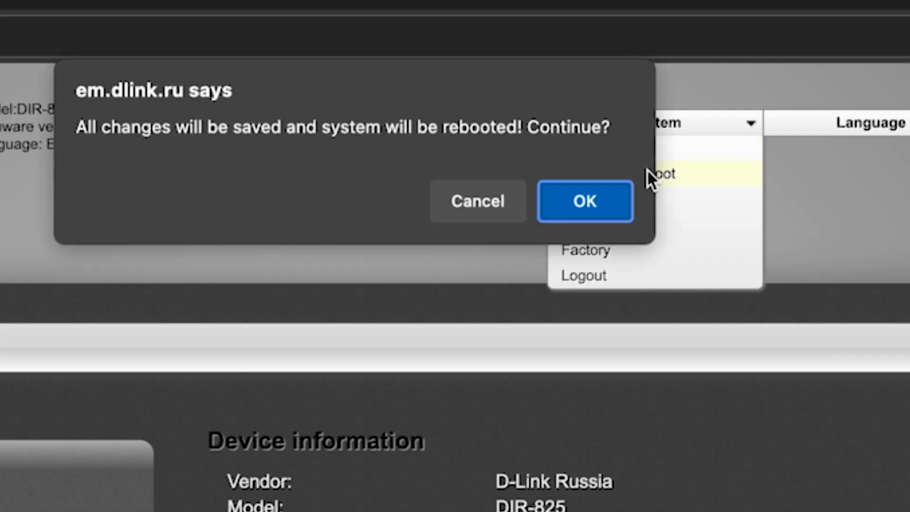
click(596, 209)
click(596, 209)
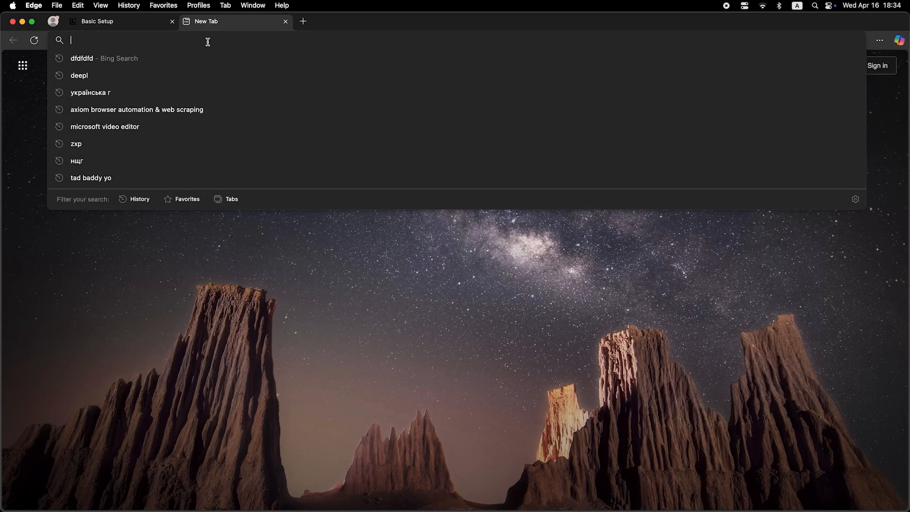
text(dfdfdfdf)
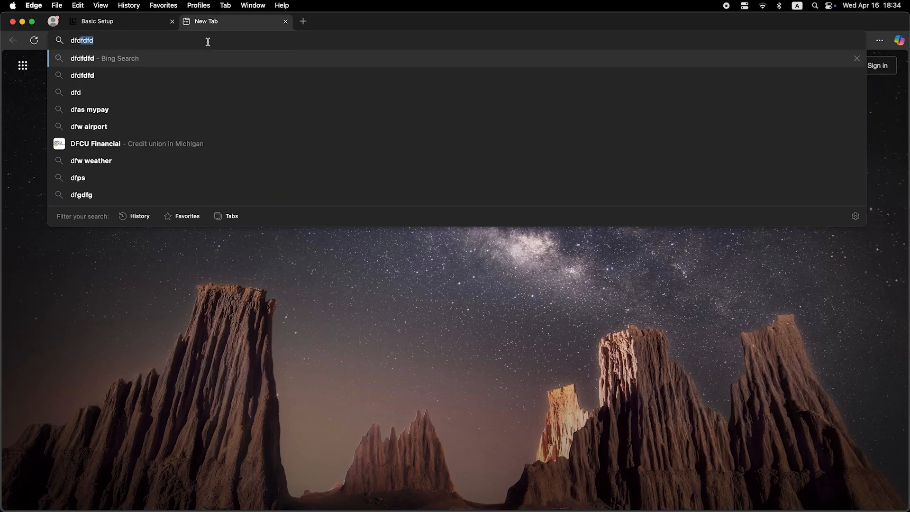